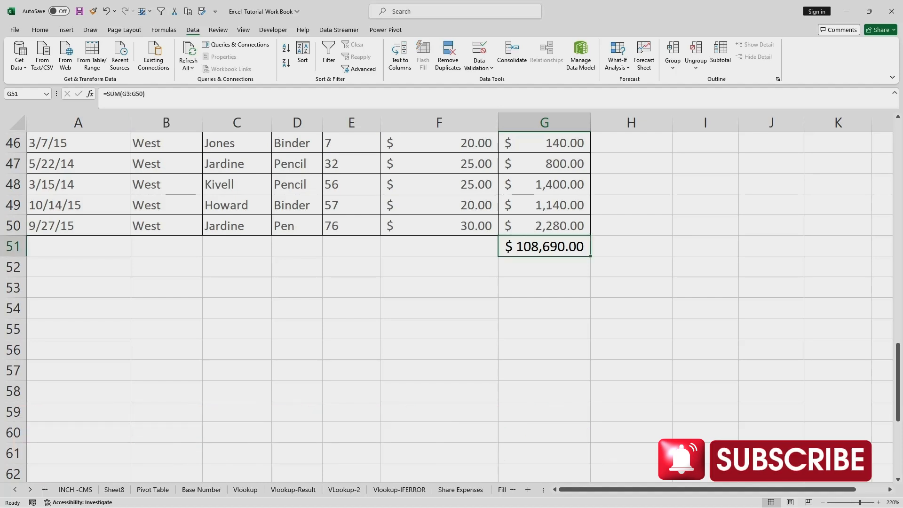
Examine the SUM formula in G51 and the sales records in the table that it adds up.
{"action": "double_click", "coordinate": [525, 246]}
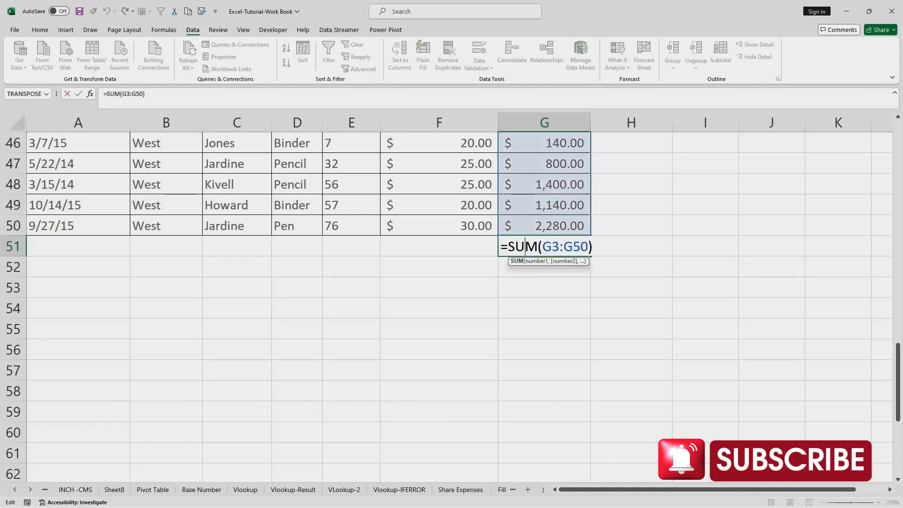
{"action": "key", "text": "Escape"}
{"action": "scroll", "coordinate": [451, 306], "scroll_direction": "up", "scroll_amount": 15}
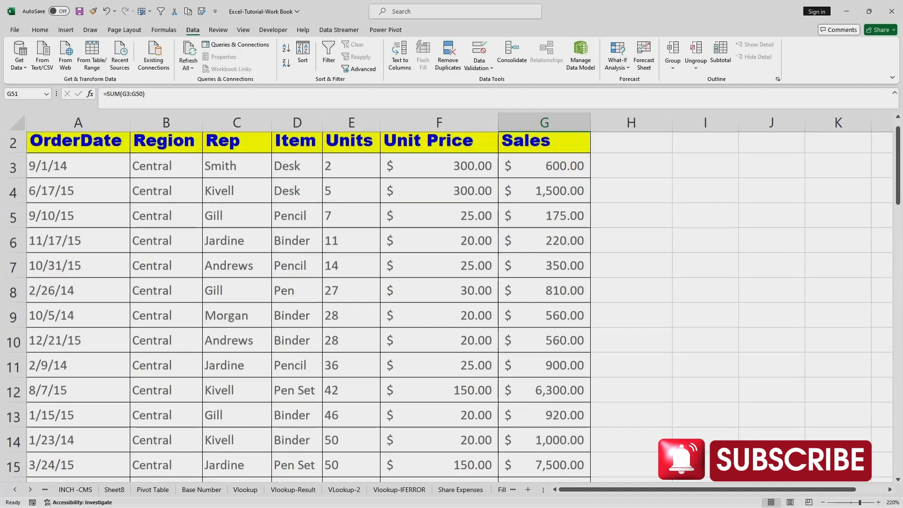
{"action": "scroll", "coordinate": [451, 305], "scroll_direction": "down", "scroll_amount": 14}
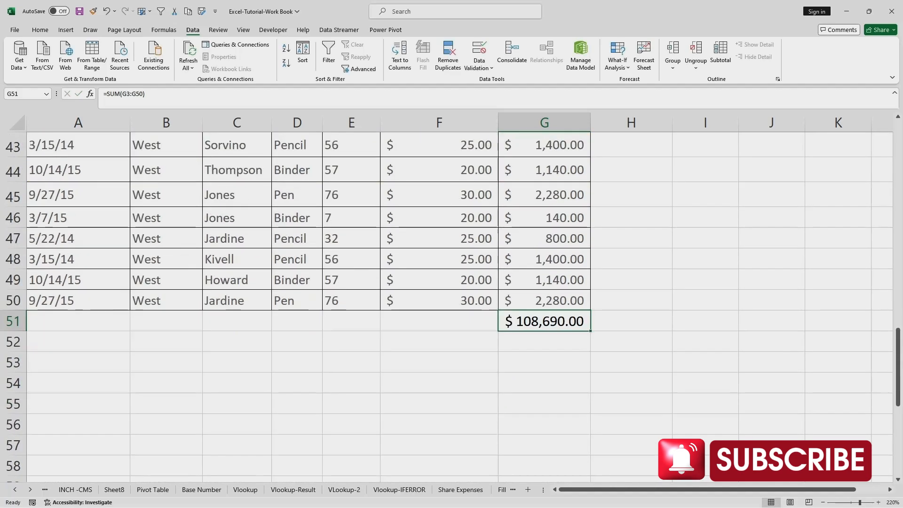
{"action": "scroll", "coordinate": [452, 306], "scroll_direction": "up", "scroll_amount": 14}
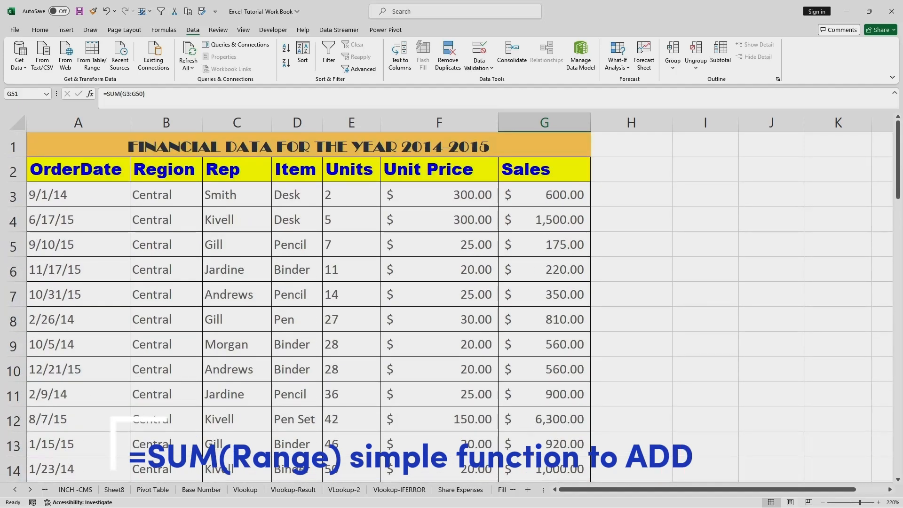
{"action": "scroll", "coordinate": [452, 306], "scroll_direction": "down", "scroll_amount": 6}
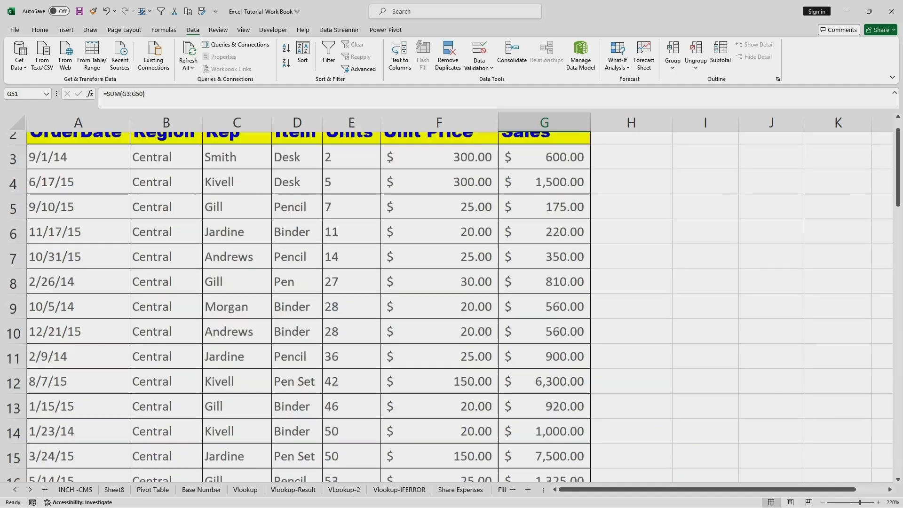
{"action": "scroll", "coordinate": [451, 306], "scroll_direction": "up", "scroll_amount": 6}
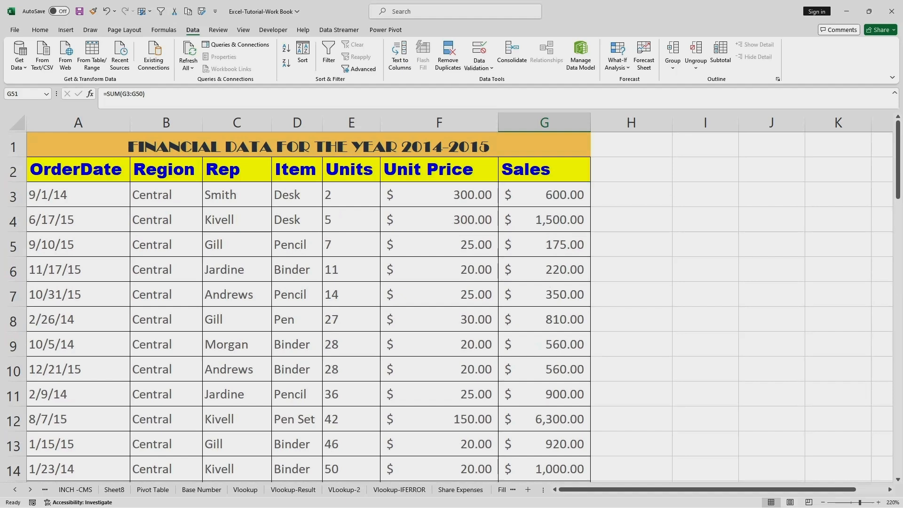
{"action": "scroll", "coordinate": [451, 306], "scroll_direction": "down", "scroll_amount": 2}
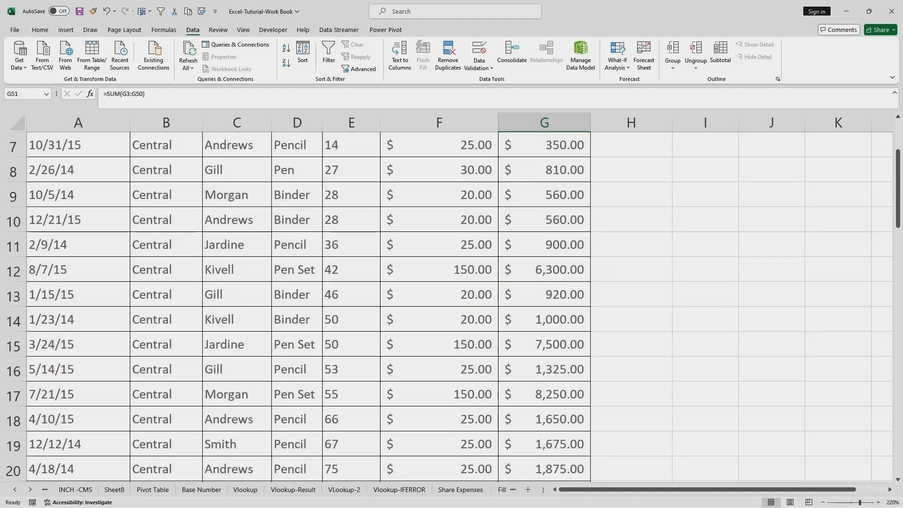
{"action": "scroll", "coordinate": [451, 306], "scroll_direction": "up", "scroll_amount": 2}
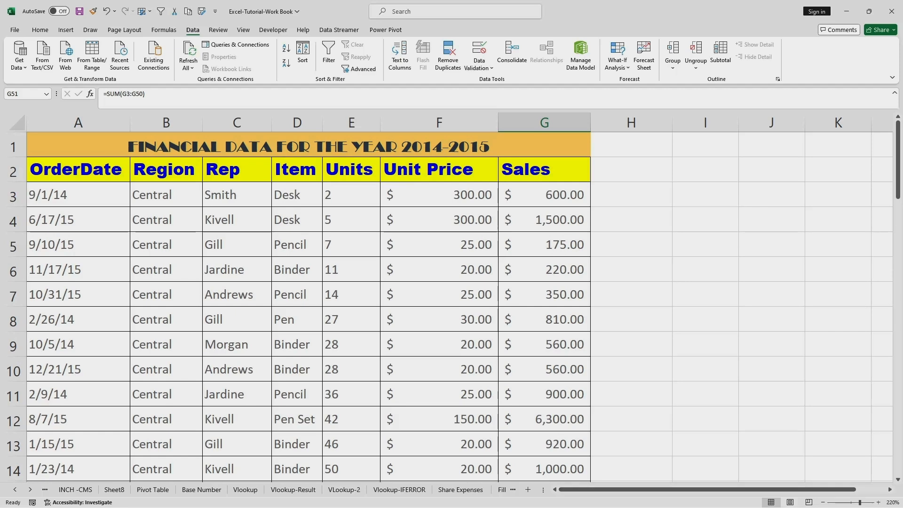
Add filters to the header cells A2:G2 and filter the Rep column to only the rep listed in C21.
{"action": "left_click_drag", "start_coordinate": [78, 169], "coordinate": [544, 169]}
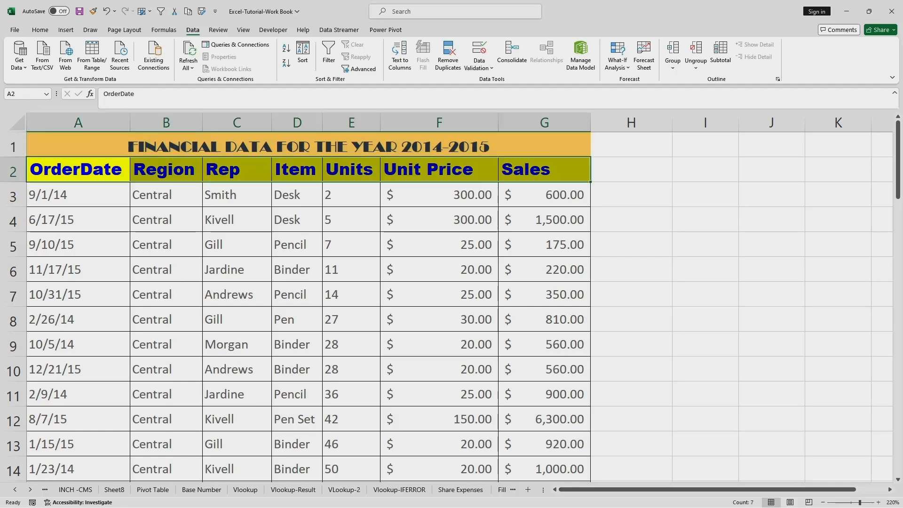
{"action": "left_click", "coordinate": [329, 56]}
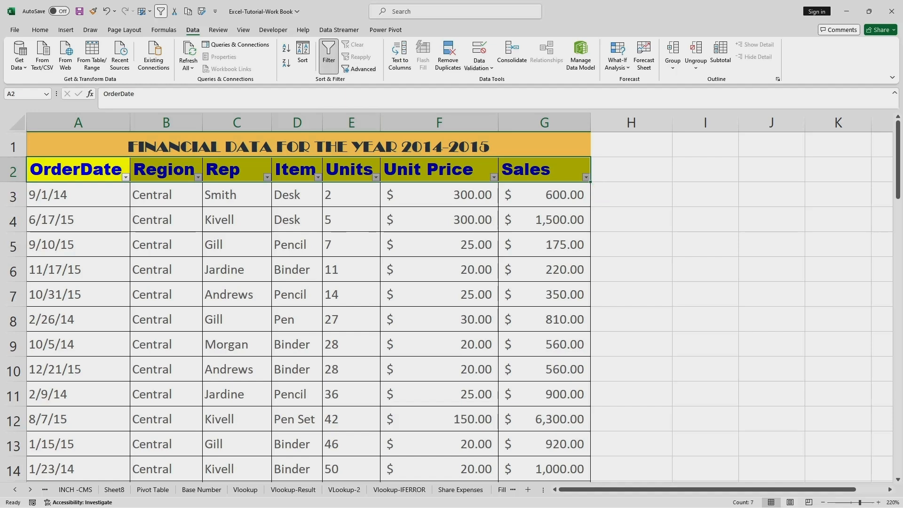
{"action": "left_click", "coordinate": [267, 177]}
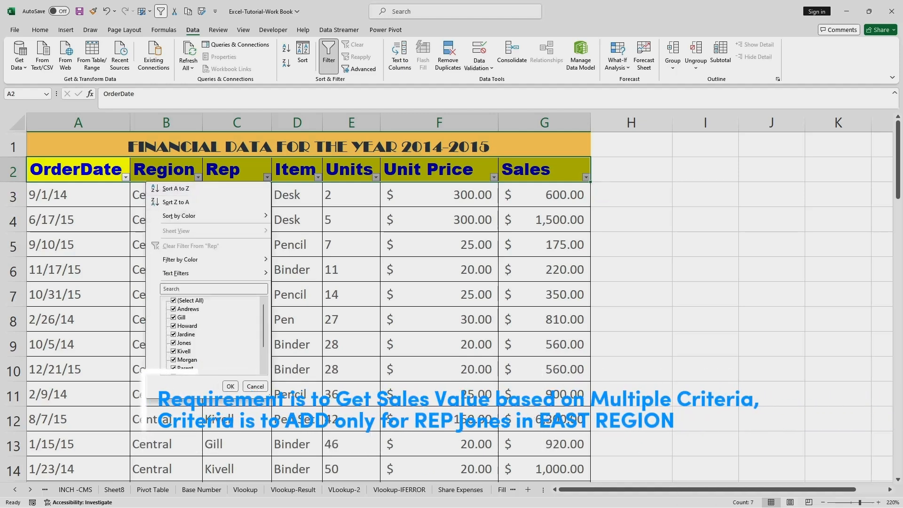
{"action": "left_click", "coordinate": [174, 301]}
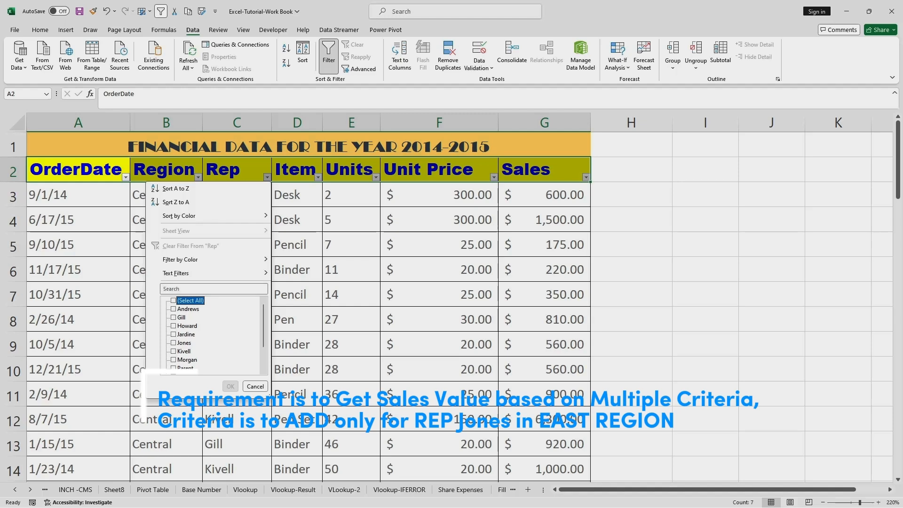
{"action": "scroll", "coordinate": [214, 334], "scroll_direction": "down", "scroll_amount": 1}
{"action": "left_click", "coordinate": [173, 317]}
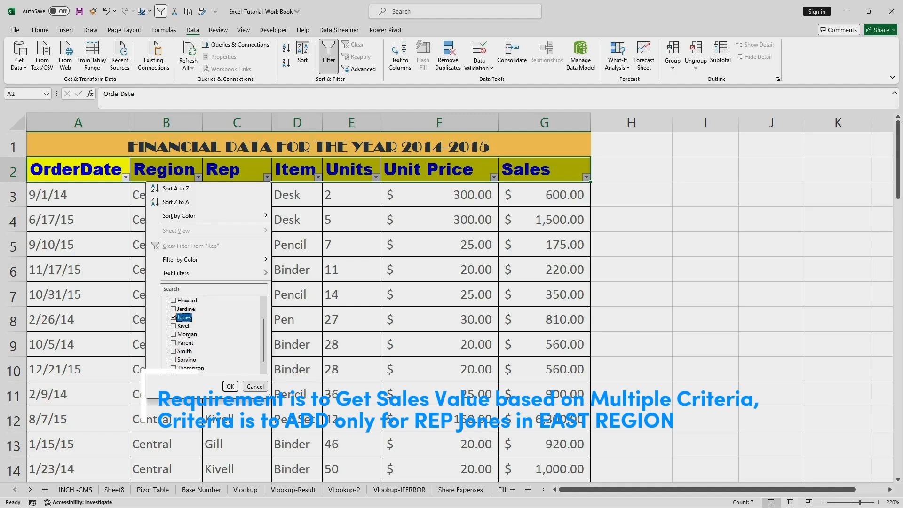
{"action": "left_click", "coordinate": [230, 386]}
{"action": "scroll", "coordinate": [451, 306], "scroll_direction": "down", "scroll_amount": 2}
{"action": "scroll", "coordinate": [451, 305], "scroll_direction": "up", "scroll_amount": 2}
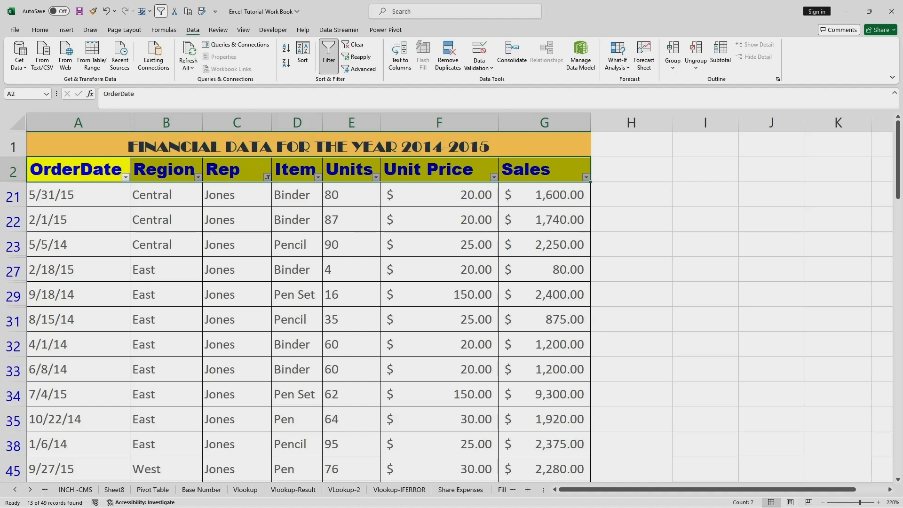
{"action": "scroll", "coordinate": [452, 301], "scroll_direction": "down", "scroll_amount": 1}
{"action": "scroll", "coordinate": [451, 301], "scroll_direction": "up", "scroll_amount": 1}
{"action": "scroll", "coordinate": [452, 301], "scroll_direction": "down", "scroll_amount": 3}
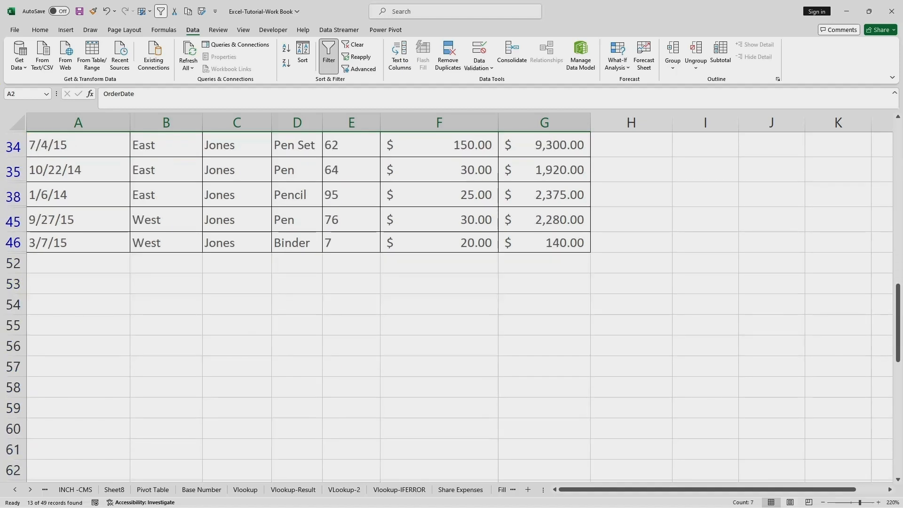
{"action": "left_click", "coordinate": [545, 263]}
{"action": "type", "text": "=SUM"}
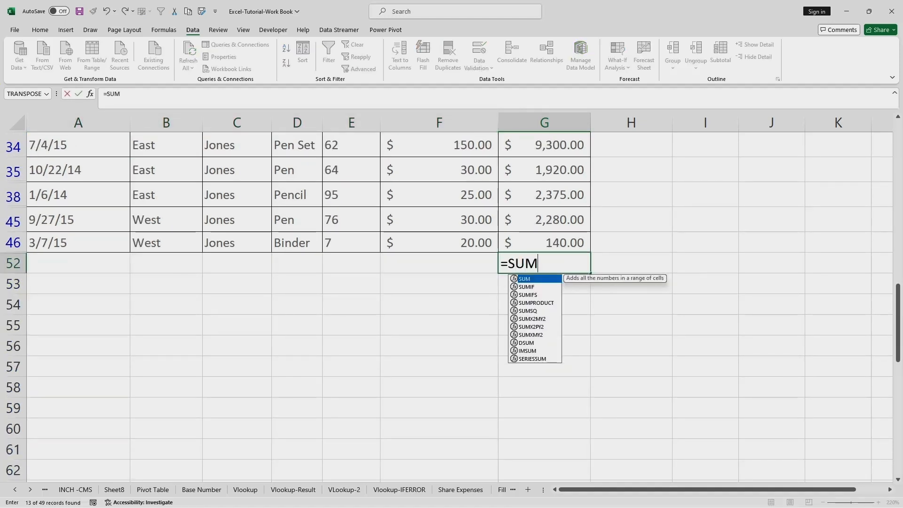
{"action": "key", "text": "BackSpace"}
{"action": "key", "text": "BackSpace"}
{"action": "key", "text": "BackSpace"}
{"action": "key", "text": "BackSpace"}
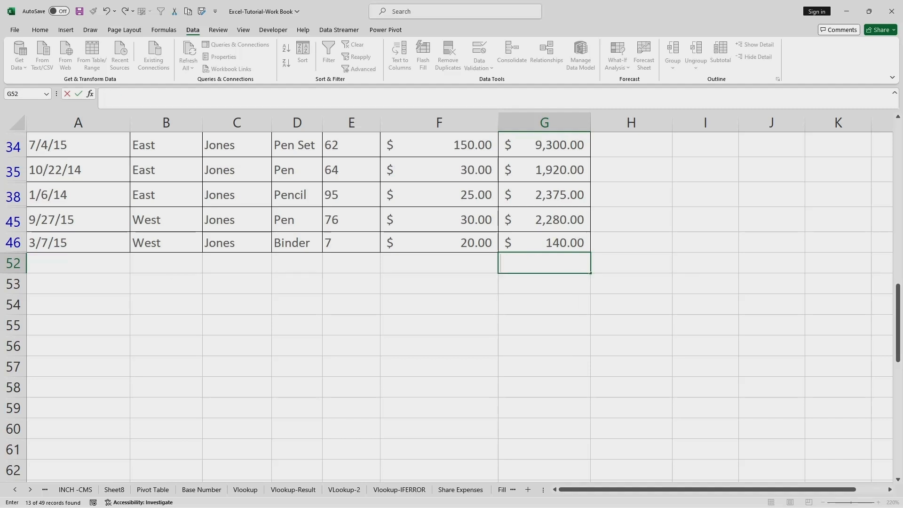
{"action": "left_click", "coordinate": [351, 387]}
Review the filtered rep's East region rows and remove the filter from the table.
{"action": "scroll", "coordinate": [351, 387], "scroll_direction": "up", "scroll_amount": 4}
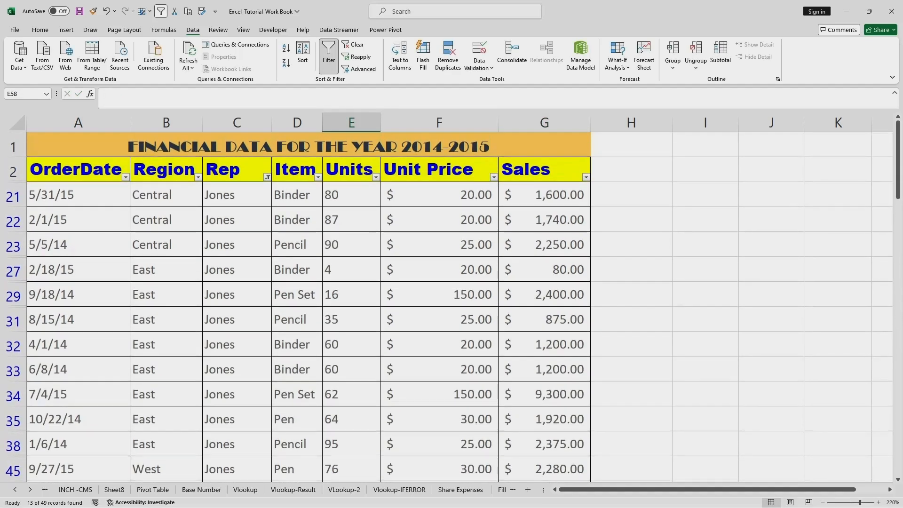
{"action": "scroll", "coordinate": [452, 301], "scroll_direction": "down", "scroll_amount": 2}
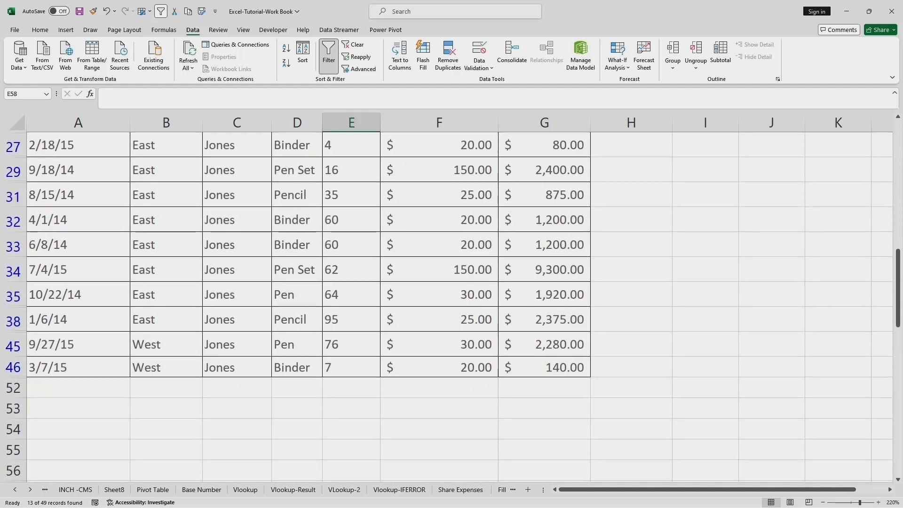
{"action": "scroll", "coordinate": [452, 301], "scroll_direction": "up", "scroll_amount": 1}
{"action": "left_click", "coordinate": [236, 170]}
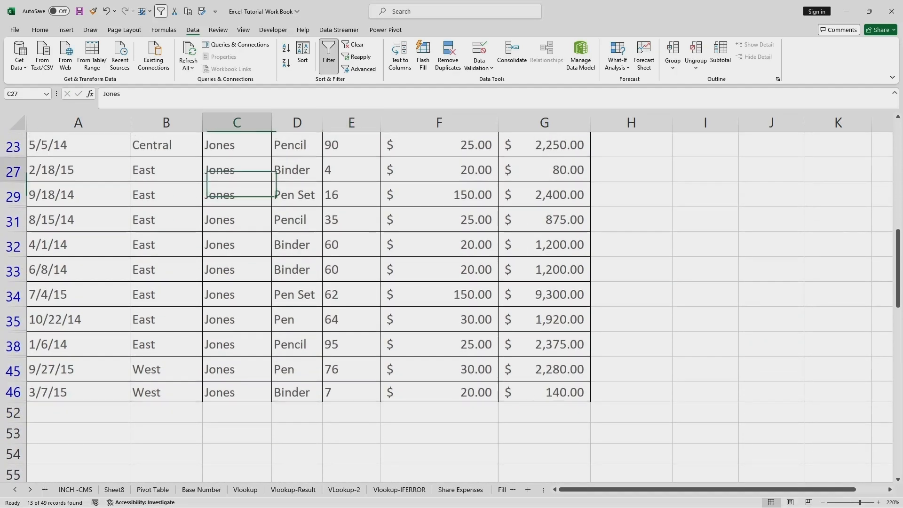
{"action": "left_click", "coordinate": [166, 170]}
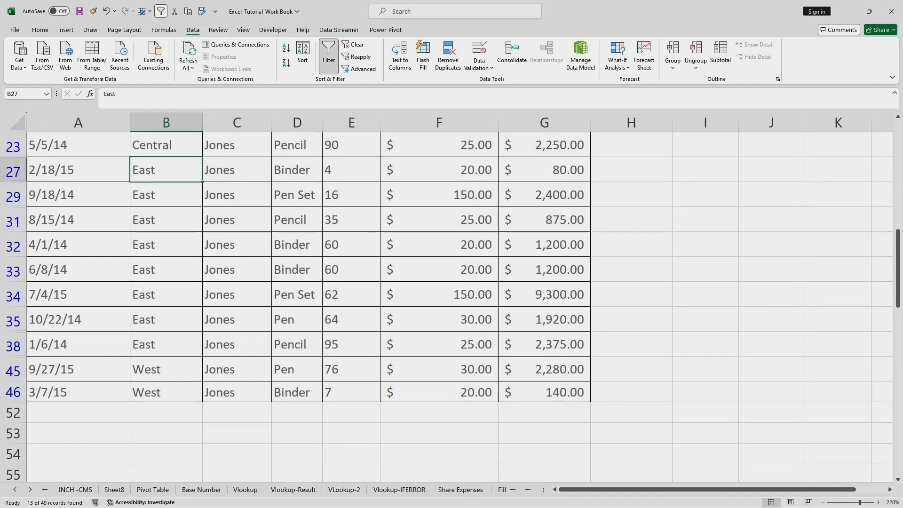
{"action": "scroll", "coordinate": [166, 170], "scroll_direction": "up", "scroll_amount": 2}
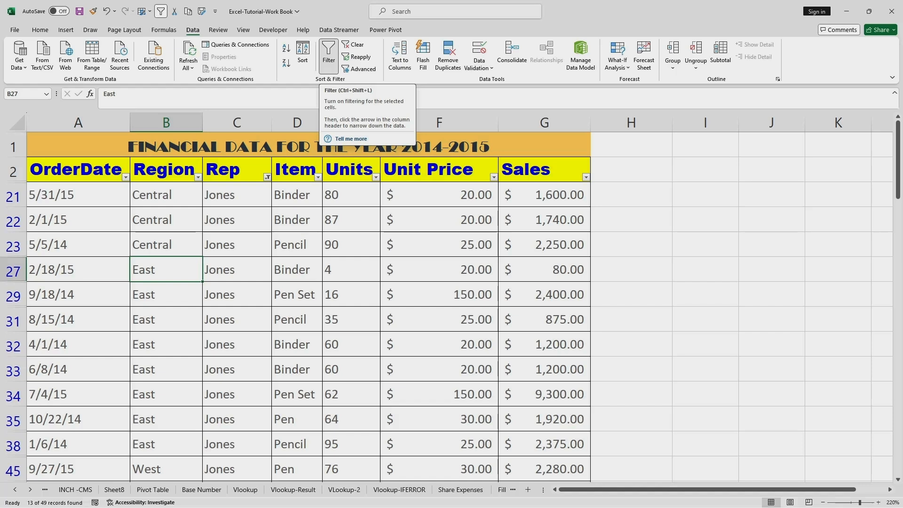
{"action": "left_click", "coordinate": [328, 53]}
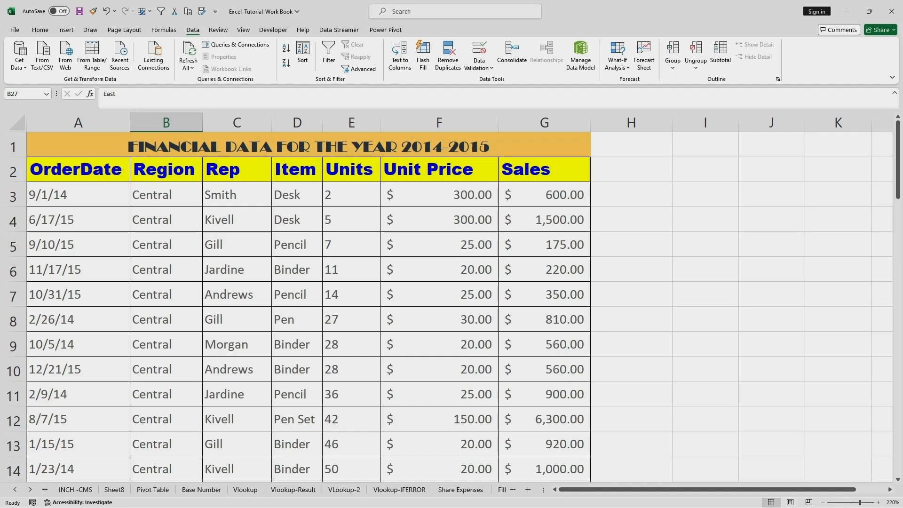
Widen column H and start a SUMIFS formula in cell H3.
{"action": "left_click_drag", "start_coordinate": [673, 123], "coordinate": [809, 122]}
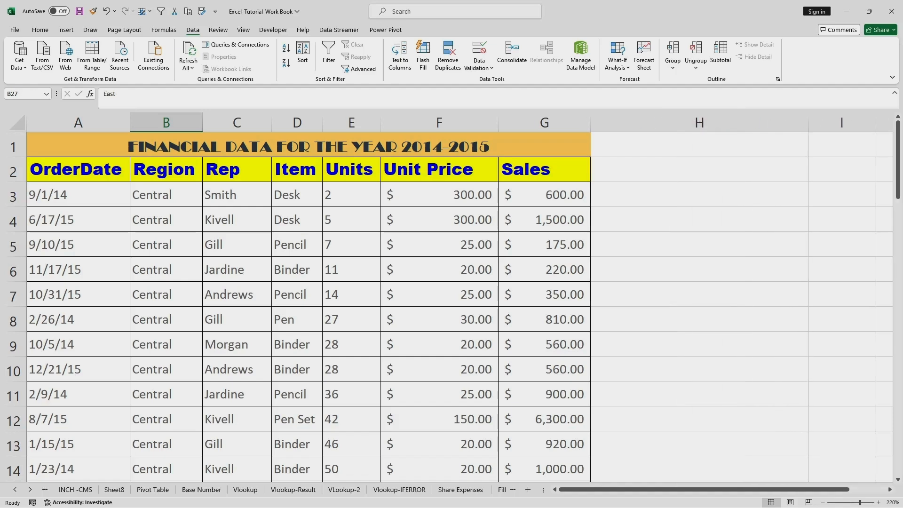
{"action": "double_click", "coordinate": [699, 195]}
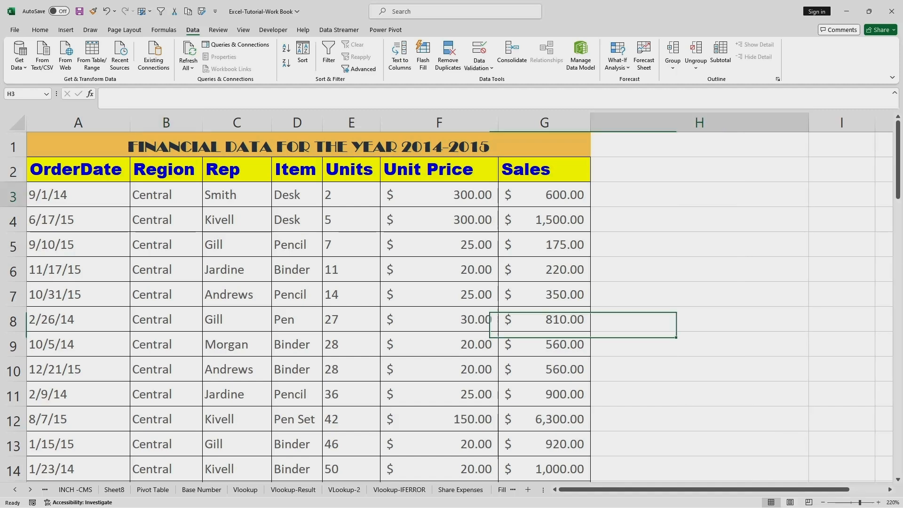
{"action": "type", "text": "="}
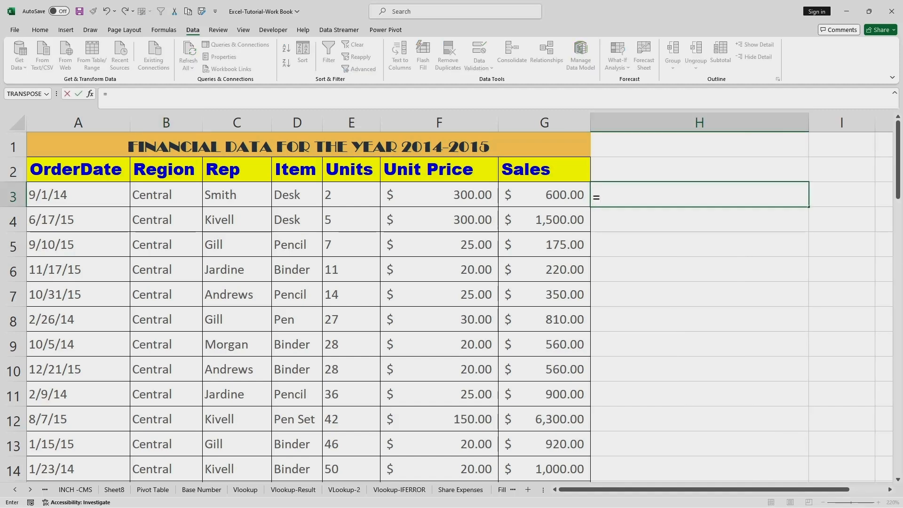
{"action": "type", "text": "SUMIFS"}
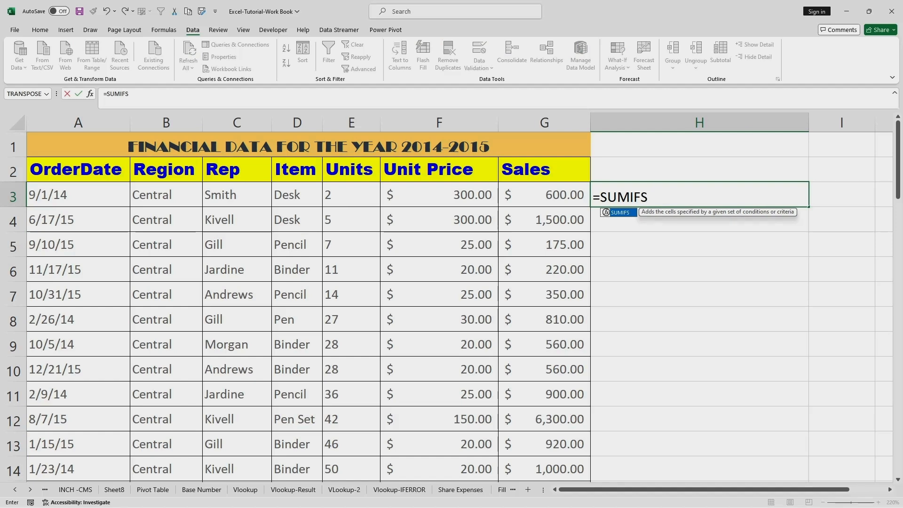
{"action": "type", "text": "("}
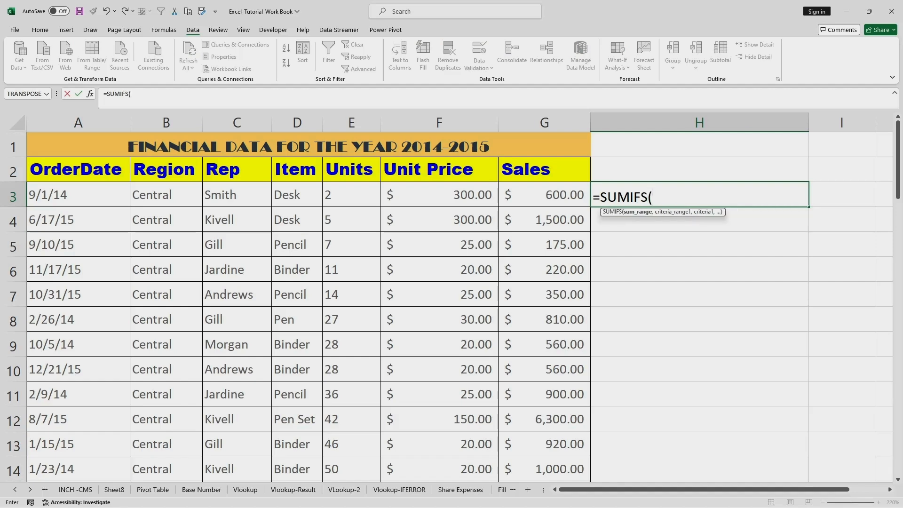
Set the Sales values G3:G50 as the sum range of the SUMIFS formula.
{"action": "key", "text": "Left"}
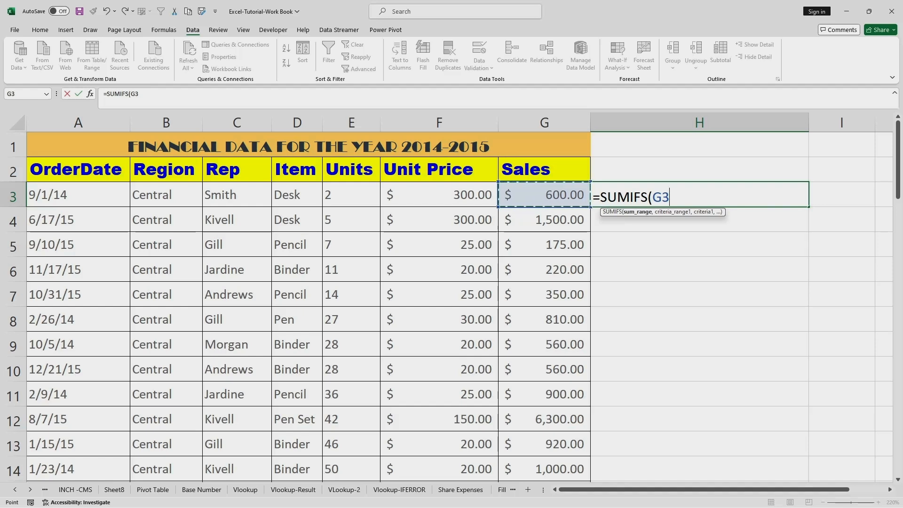
{"action": "key", "text": "shift+Down"}
{"action": "key", "text": "shift+Down"}
{"action": "key", "text": "shift+Down"}
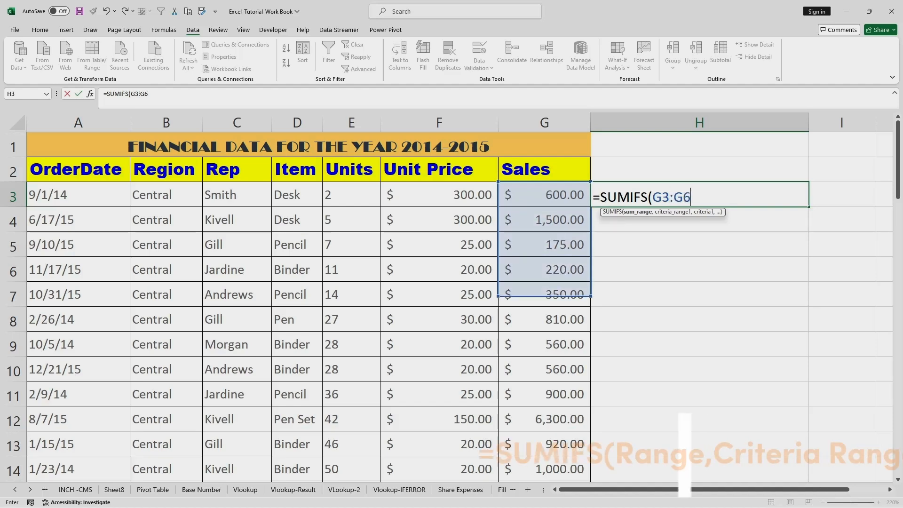
{"action": "key", "text": "shift+Down"}
{"action": "key", "text": "shift+Down"}
{"action": "key", "text": "shift+Down"}
{"action": "key", "text": "shift+Down"}
{"action": "key", "text": "shift+Down"}
{"action": "key", "text": "shift+Down"}
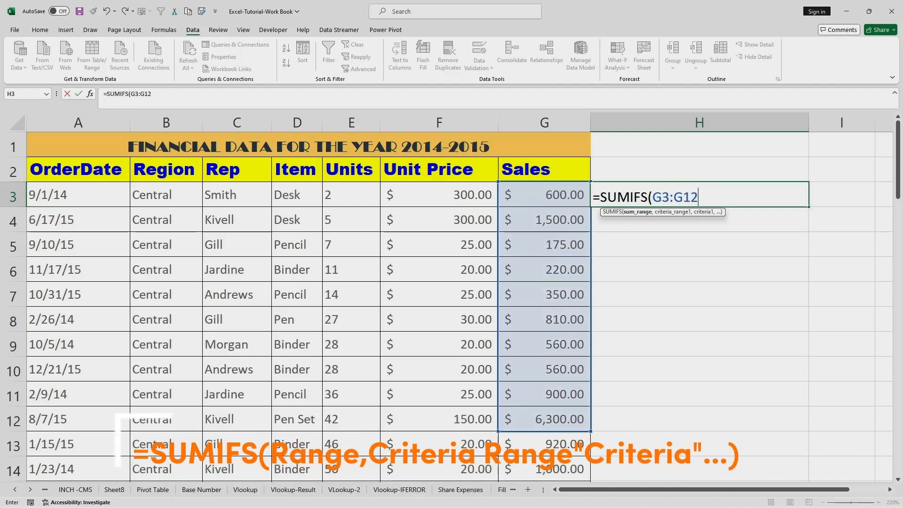
{"action": "key", "text": "shift+Down"}
{"action": "key", "text": "shift+Down"}
{"action": "key", "text": "shift+Down"}
{"action": "key", "text": "shift+Down"}
{"action": "key", "text": "shift+Down"}
{"action": "key", "text": "shift+Down"}
{"action": "key", "text": "shift+Down"}
{"action": "key", "text": "shift+Down"}
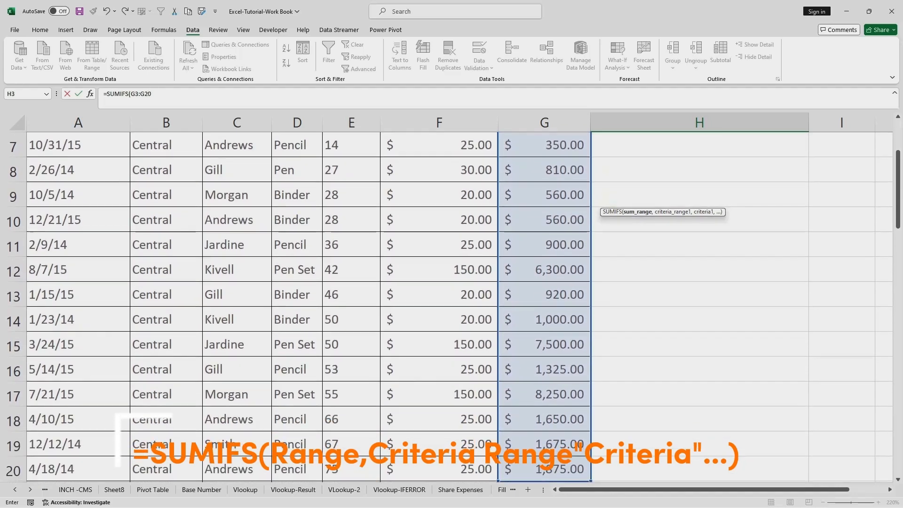
{"action": "key", "text": "shift+Down"}
{"action": "key", "text": "shift+Down"}
{"action": "key", "text": "shift+Down"}
{"action": "key", "text": "shift+Down"}
{"action": "key", "text": "shift+Down"}
{"action": "key", "text": "shift+Down"}
{"action": "key", "text": "shift+Down"}
{"action": "key", "text": "shift+Down"}
{"action": "key", "text": "shift+Down"}
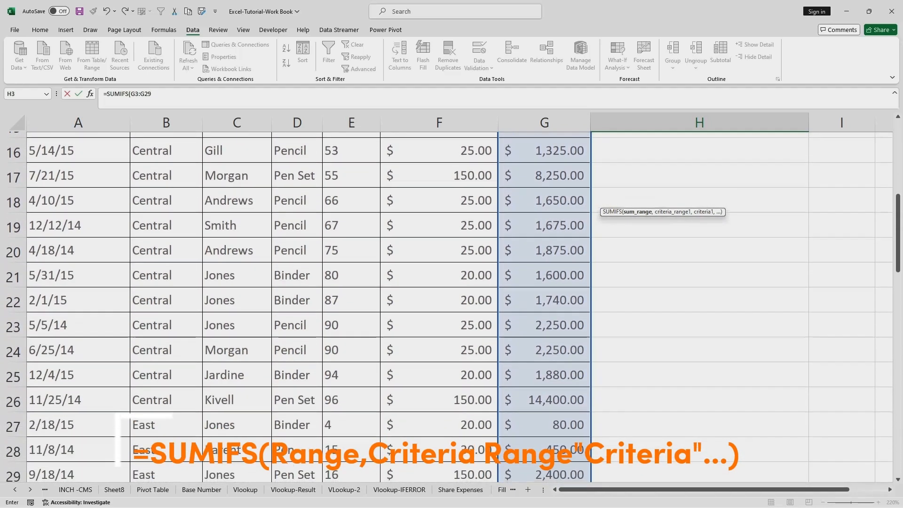
{"action": "key", "text": "shift+Down"}
{"action": "key", "text": "shift+Down"}
{"action": "key", "text": "shift+Down"}
{"action": "key", "text": "shift+Down"}
{"action": "key", "text": "shift+Down"}
{"action": "key", "text": "shift+Down"}
{"action": "key", "text": "shift+Down"}
{"action": "key", "text": "shift+Down"}
{"action": "key", "text": "shift+Down"}
{"action": "key", "text": "shift+Down"}
{"action": "key", "text": "shift+Down"}
{"action": "key", "text": "shift+Down"}
{"action": "key", "text": "shift+Down"}
{"action": "key", "text": "shift+Down"}
{"action": "key", "text": "shift+Down"}
{"action": "key", "text": "shift+Down"}
{"action": "key", "text": "shift+Down"}
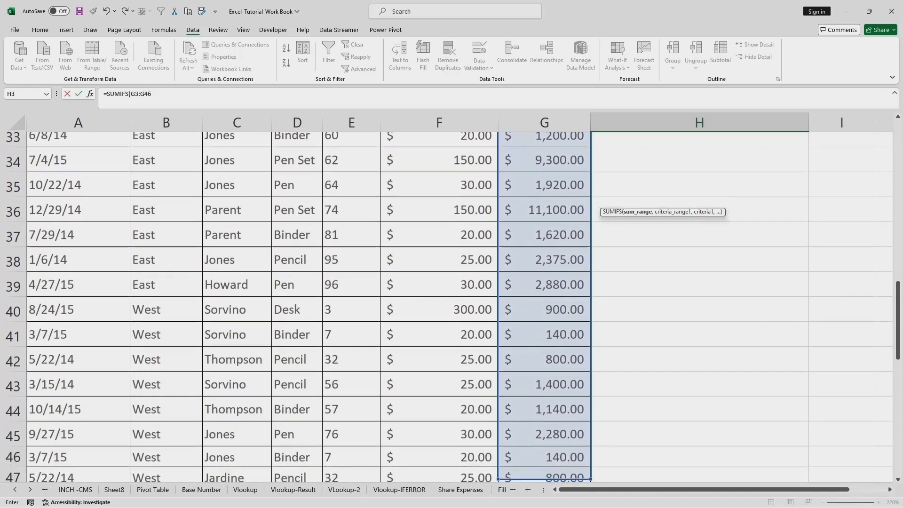
{"action": "key", "text": "shift+Down"}
{"action": "key", "text": "shift+Down"}
{"action": "key", "text": "shift+Down"}
{"action": "key", "text": "shift+Down"}
{"action": "key", "text": "shift+Down"}
{"action": "key", "text": "shift+Down"}
{"action": "key", "text": "shift+Down"}
{"action": "key", "text": "shift+Down"}
{"action": "key", "text": "shift+Up"}
{"action": "key", "text": "shift+Up"}
{"action": "key", "text": "shift+Up"}
{"action": "key", "text": "shift+Up"}
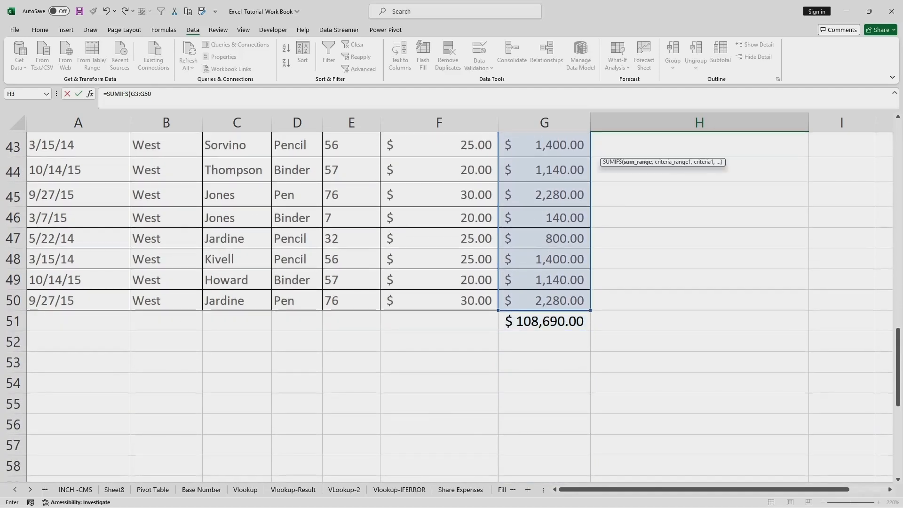
Set the Region values B3:B50 as the first criteria range of the SUMIFS formula in H3.
{"action": "scroll", "coordinate": [451, 306], "scroll_direction": "up", "scroll_amount": 14}
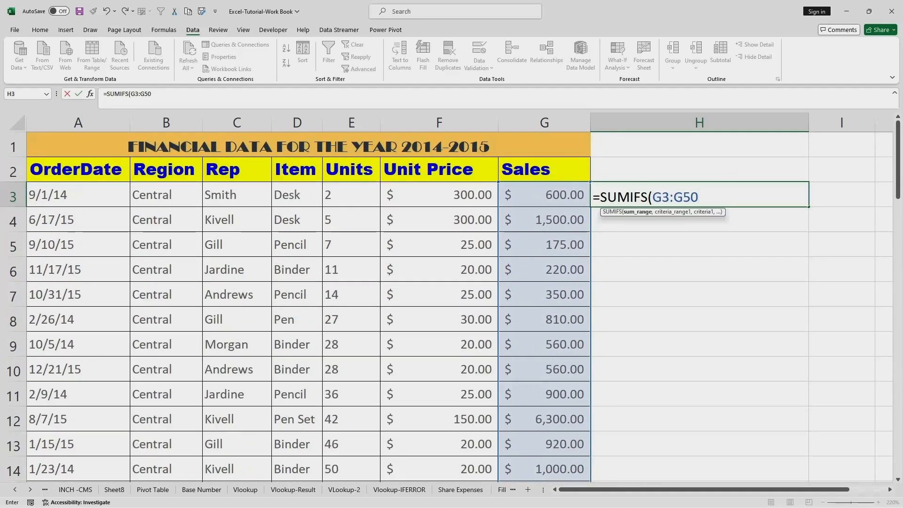
{"action": "key", "text": "F2"}
{"action": "type", "text": ","}
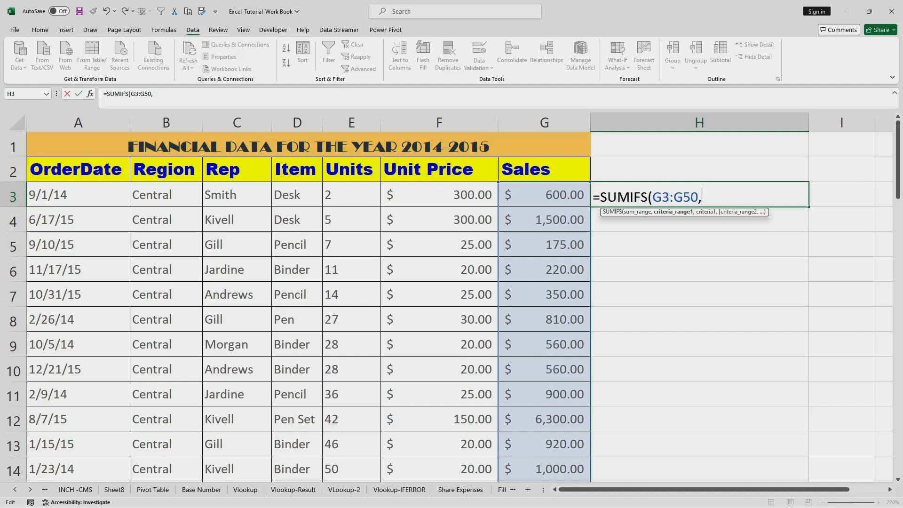
{"action": "left_click", "coordinate": [166, 195]}
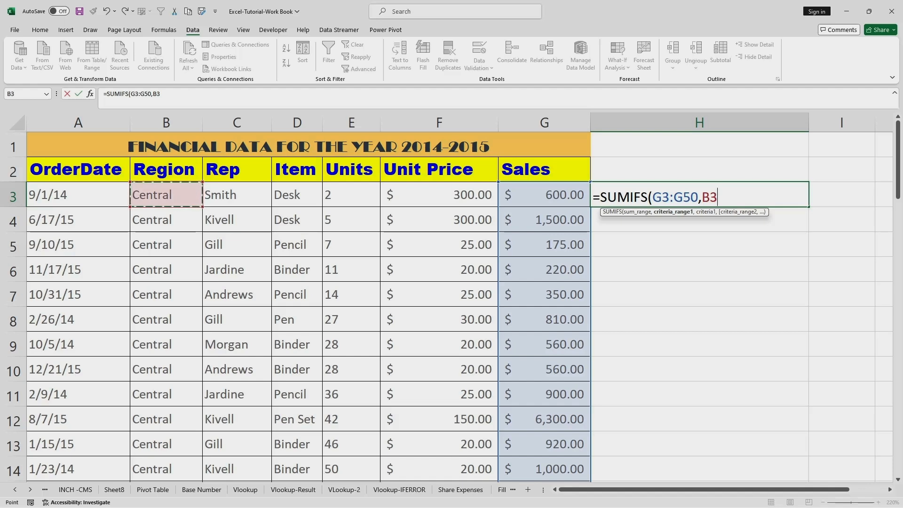
{"action": "type", "text": ":B5"}
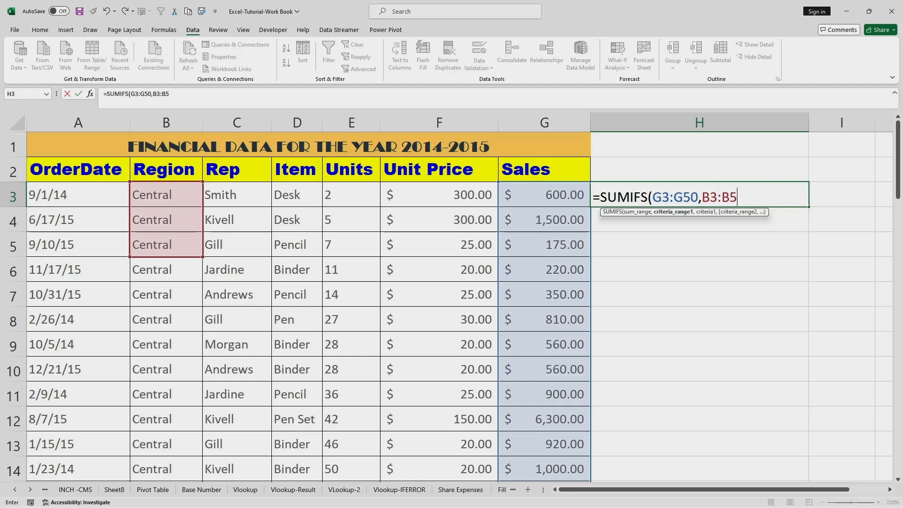
{"action": "left_click_drag", "start_coordinate": [202, 254], "coordinate": [203, 400]}
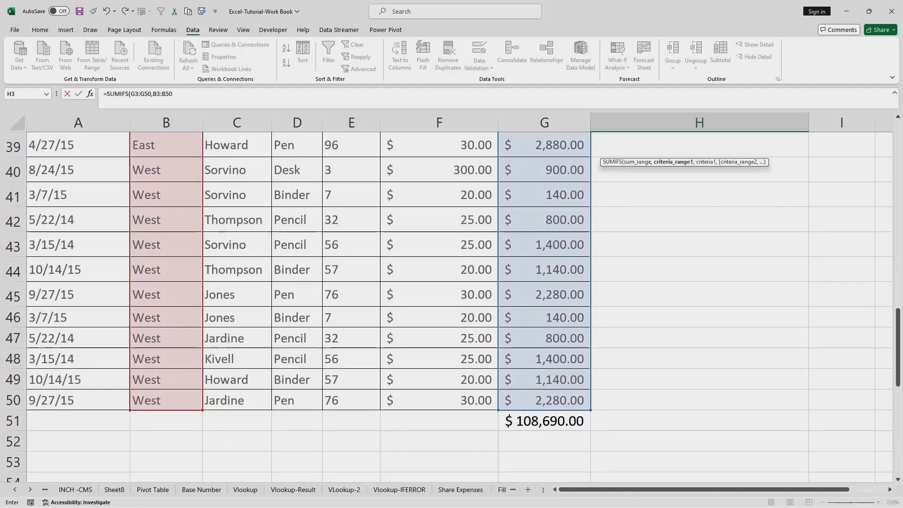
Enter "EAST" as the first criterion of the SUMIFS formula.
{"action": "scroll", "coordinate": [459, 306], "scroll_direction": "up", "scroll_amount": 13}
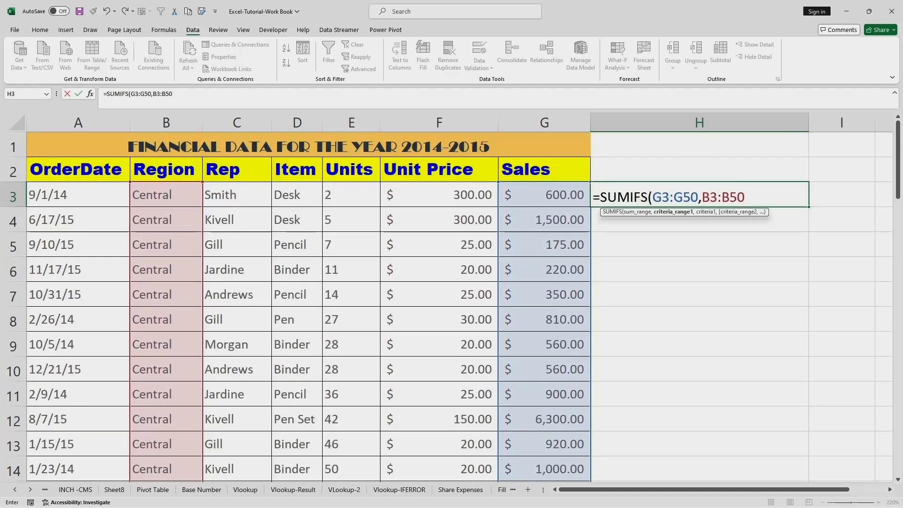
{"action": "key", "text": "F2"}
{"action": "type", "text": ",\""}
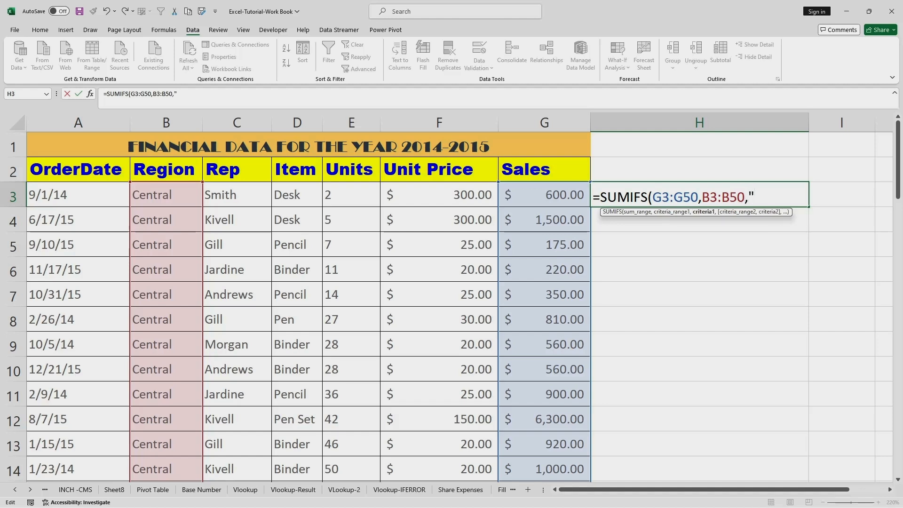
{"action": "type", "text": "EAST\""}
{"action": "type", "text": ","}
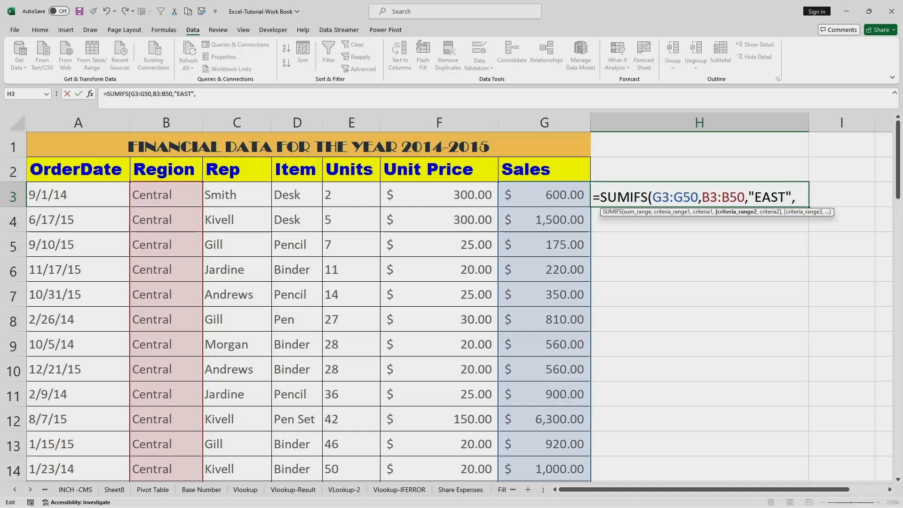
Set the Rep values C3:C50 as the second criteria range of the SUMIFS formula.
{"action": "left_click", "coordinate": [236, 194]}
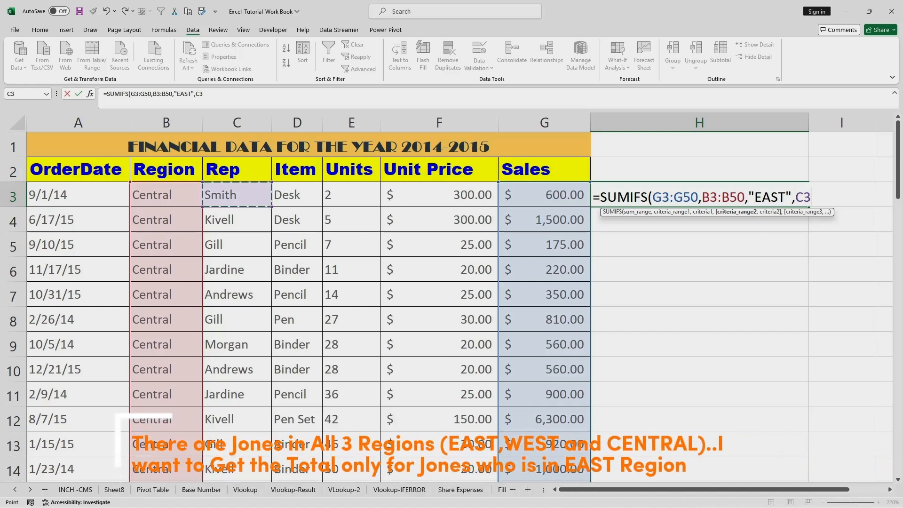
{"action": "left_click_drag", "start_coordinate": [236, 195], "coordinate": [237, 375]}
{"action": "scroll", "coordinate": [237, 376], "scroll_direction": "up", "scroll_amount": 10}
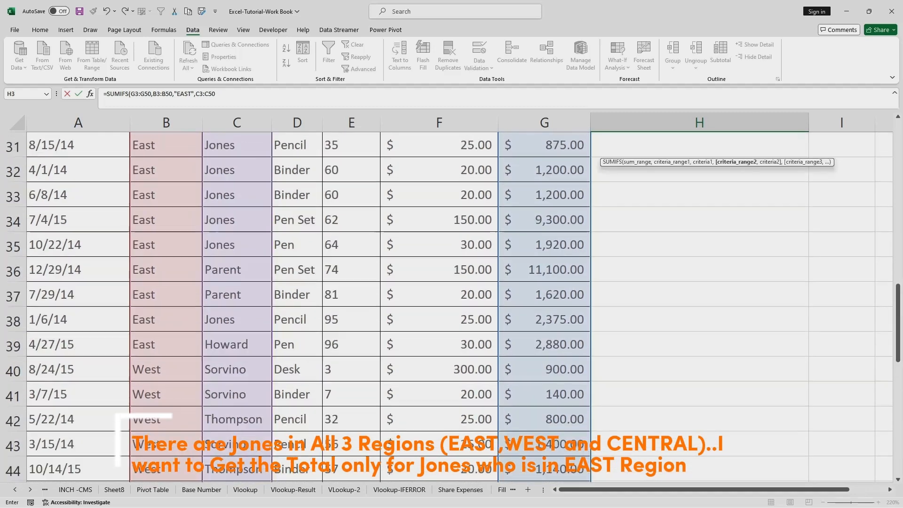
{"action": "scroll", "coordinate": [309, 305], "scroll_direction": "up", "scroll_amount": 3}
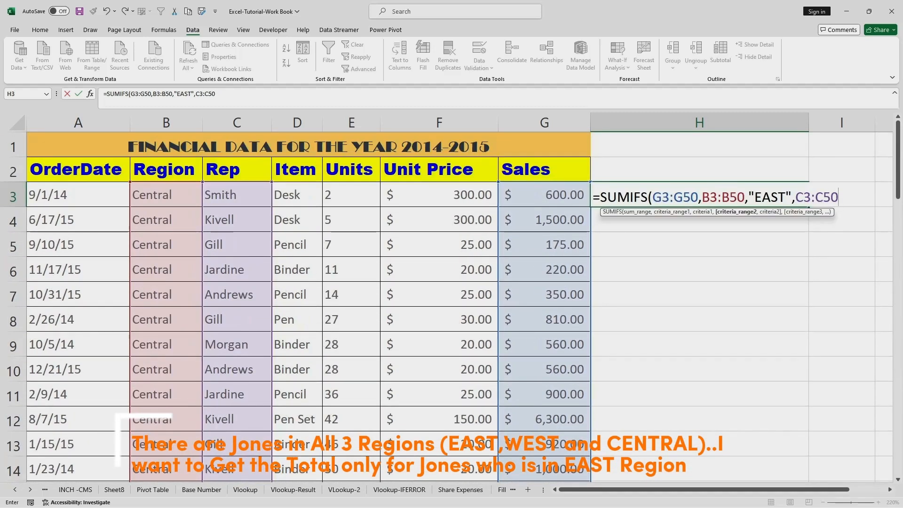
Enter the rep's name from C27 in double quotes as the second criterion and complete the SUMIFS formula in H3.
{"action": "key", "text": "F2"}
{"action": "type", "text": ","}
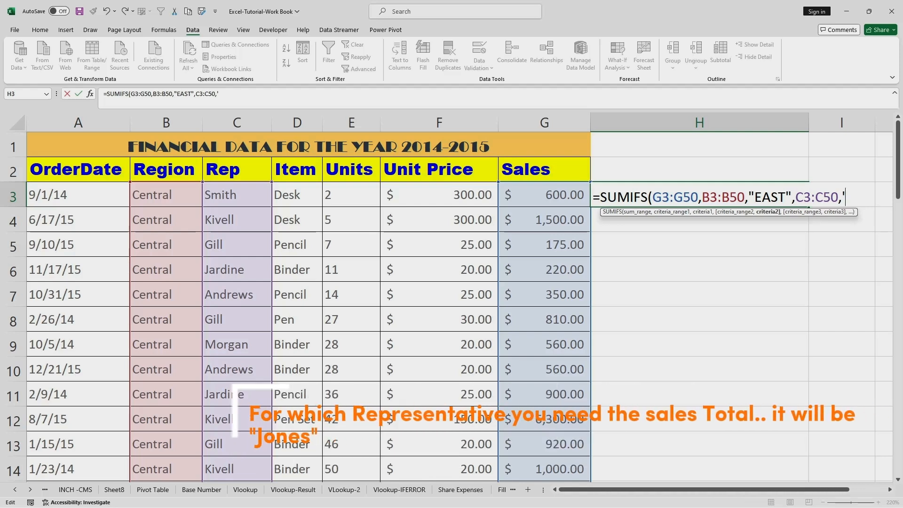
{"action": "type", "text": "Jo"}
{"action": "key", "text": "BackSpace"}
{"action": "key", "text": "BackSpace"}
{"action": "key", "text": "BackSpace"}
{"action": "type", "text": "\"Jones\""}
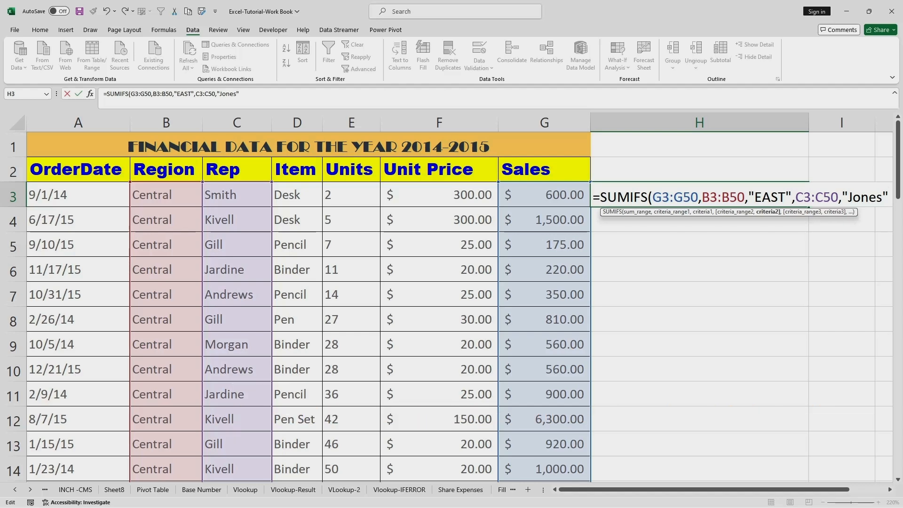
{"action": "type", "text": ")"}
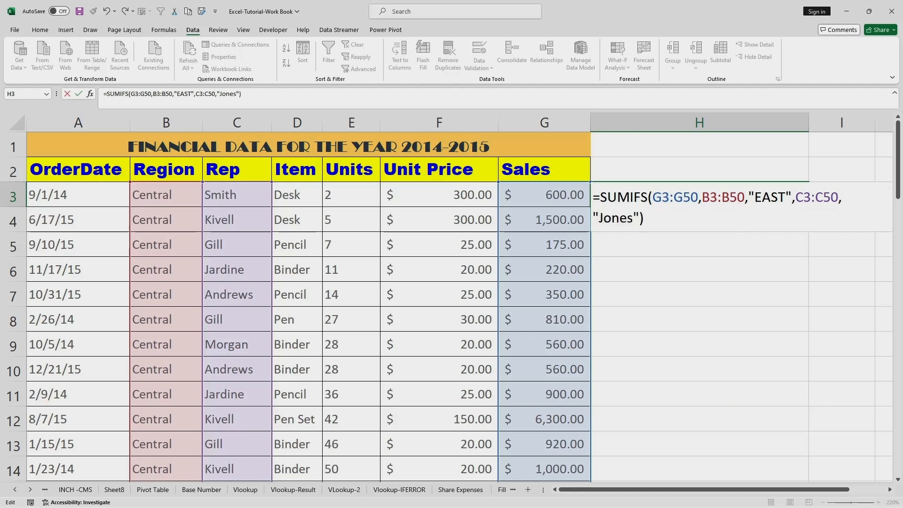
{"action": "key", "text": "Return"}
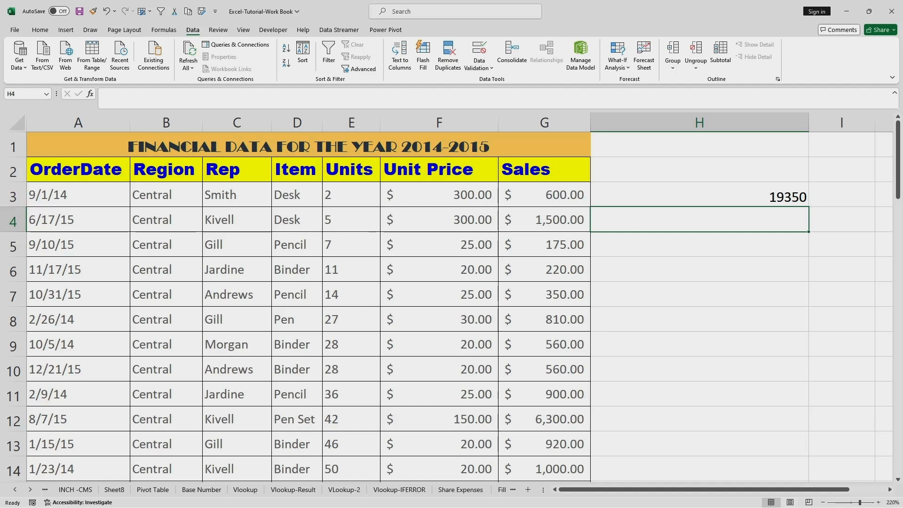
{"action": "key", "text": "Up"}
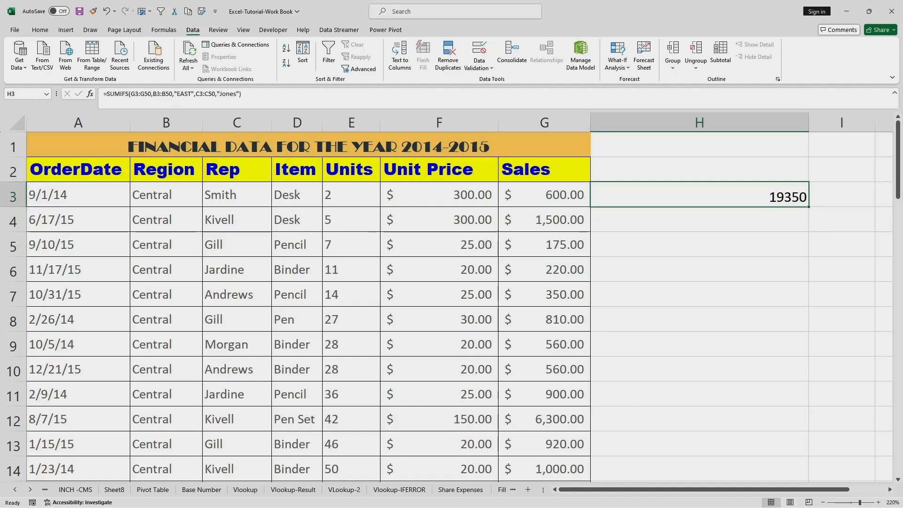
Add filters to the header cells A2:G2 and filter the Region column to only East.
{"action": "left_click_drag", "start_coordinate": [78, 170], "coordinate": [544, 169]}
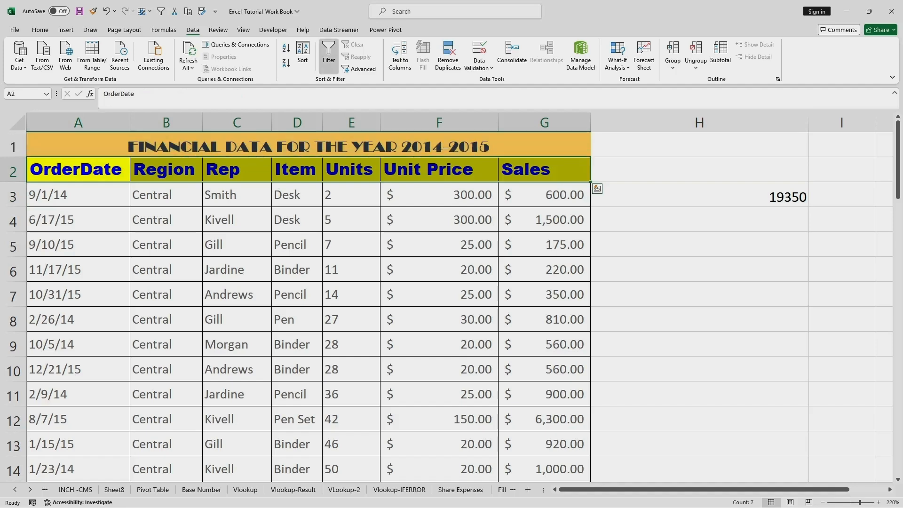
{"action": "left_click", "coordinate": [329, 56]}
{"action": "left_click", "coordinate": [198, 178]}
{"action": "left_click", "coordinate": [105, 301]}
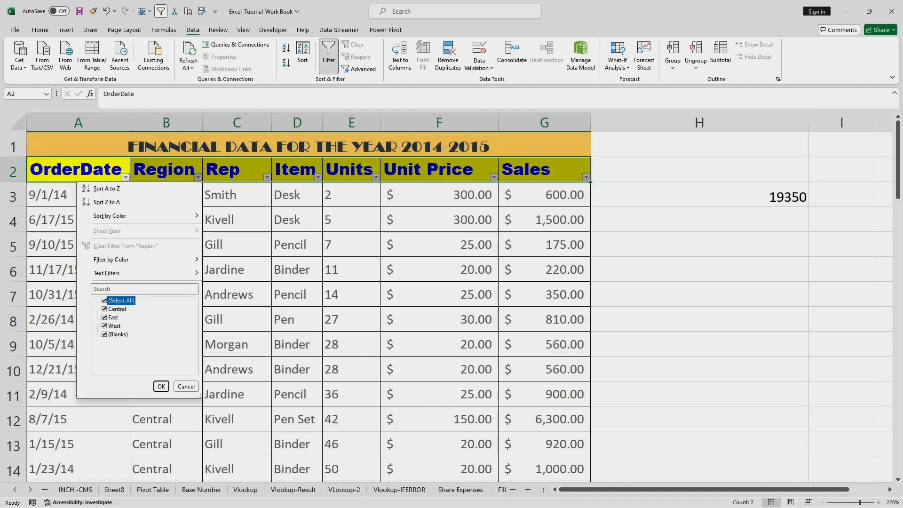
{"action": "left_click", "coordinate": [104, 317]}
{"action": "left_click", "coordinate": [161, 386]}
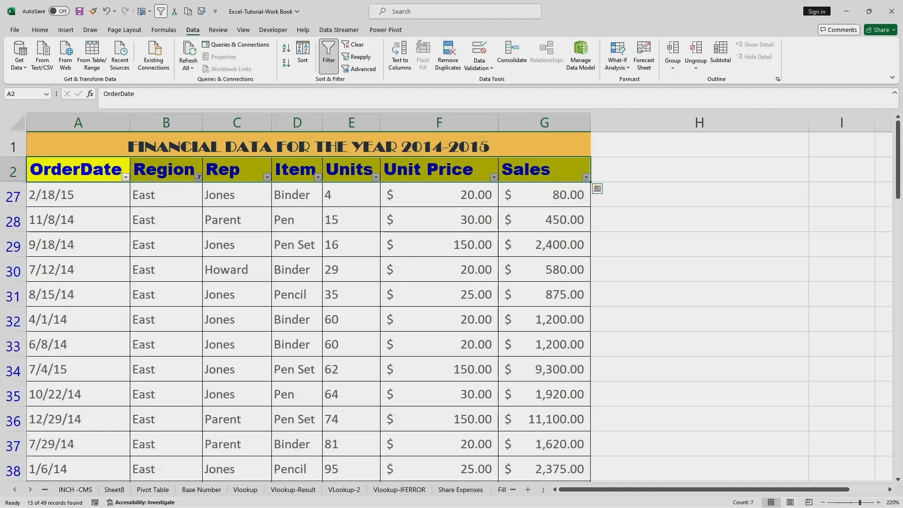
Filter the Rep column to only the rep listed in C27.
{"action": "left_click", "coordinate": [267, 177]}
{"action": "left_click", "coordinate": [173, 300]}
{"action": "left_click", "coordinate": [173, 317]}
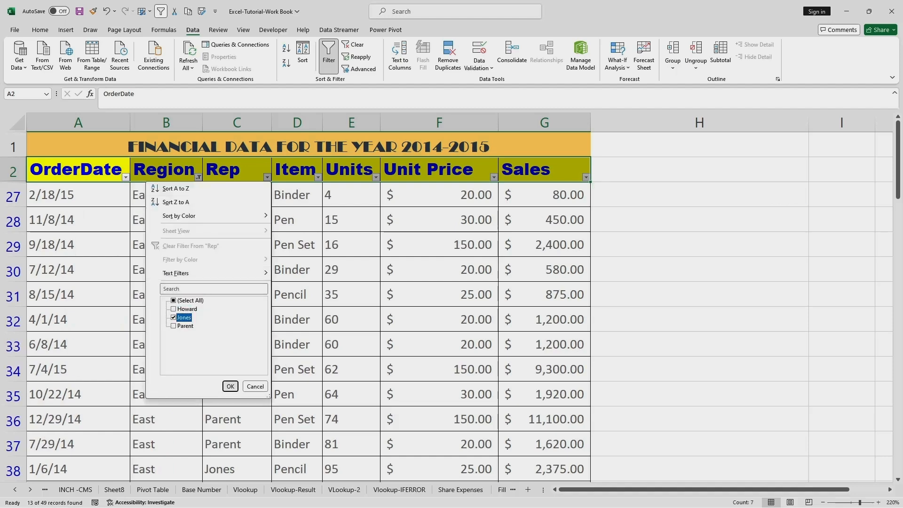
{"action": "left_click", "coordinate": [230, 386]}
Select the filtered Sales values G27:G38 to check their sum against the SUMIFS result.
{"action": "left_click", "coordinate": [544, 194]}
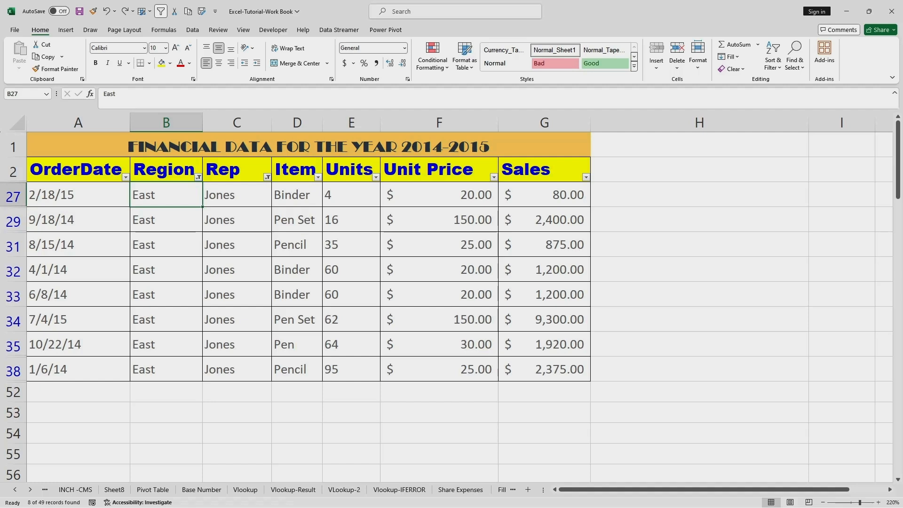
{"action": "left_click_drag", "start_coordinate": [544, 195], "coordinate": [544, 370]}
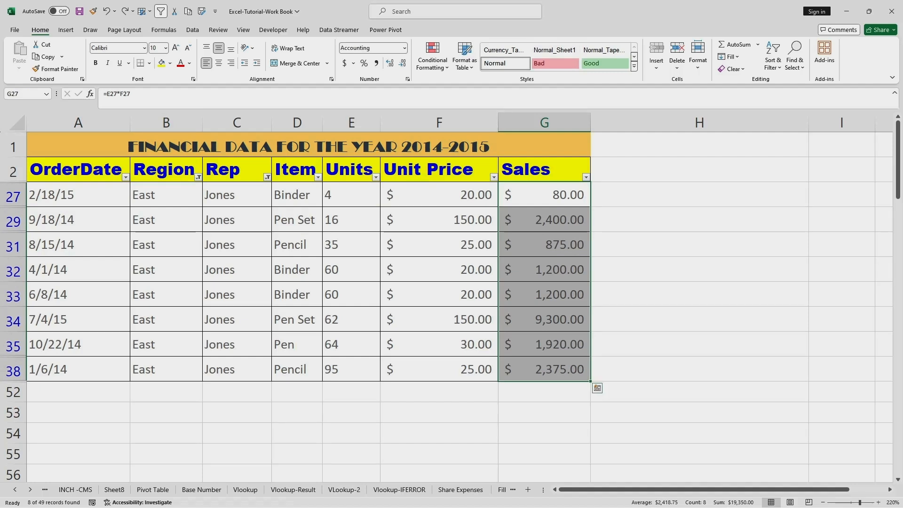
{"action": "mouse_move", "coordinate": [693, 475]}
{"action": "left_mouse_down"}
{"action": "mouse_move", "coordinate": [757, 484]}
{"action": "mouse_move", "coordinate": [773, 504]}
{"action": "left_mouse_up"}
{"action": "mouse_move", "coordinate": [762, 451]}
{"action": "left_mouse_down"}
{"action": "mouse_move", "coordinate": [755, 479]}
{"action": "mouse_move", "coordinate": [763, 469]}
{"action": "left_mouse_up"}
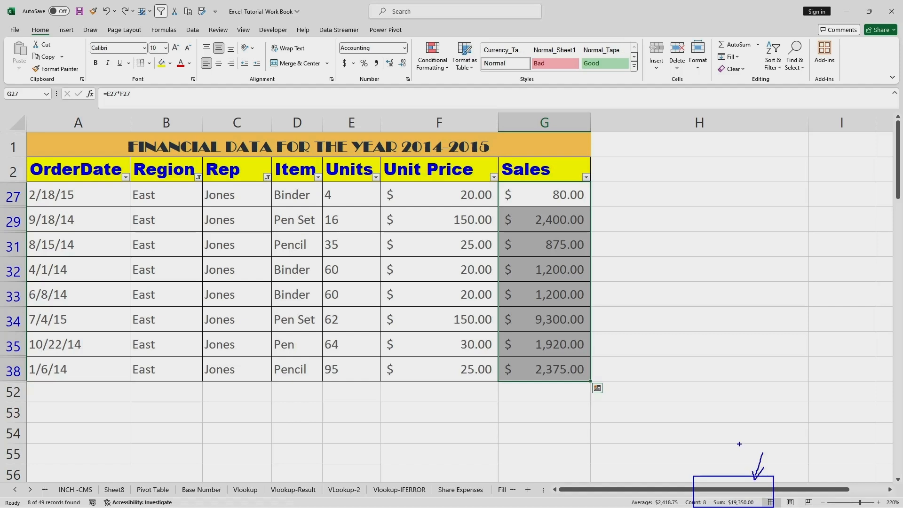
{"action": "key", "text": "Escape"}
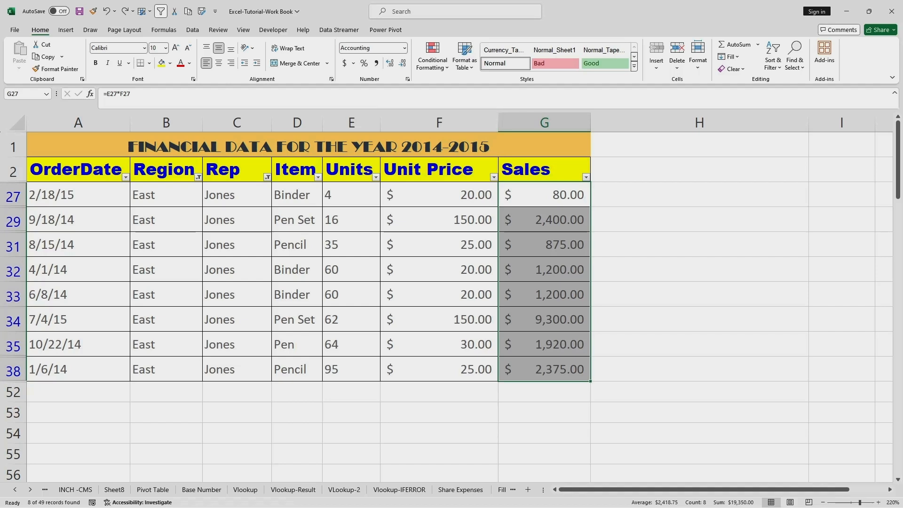
Remove the filters from the table and select cell H3 to review the SUMIFS result.
{"action": "left_click", "coordinate": [192, 30]}
{"action": "left_click", "coordinate": [328, 55]}
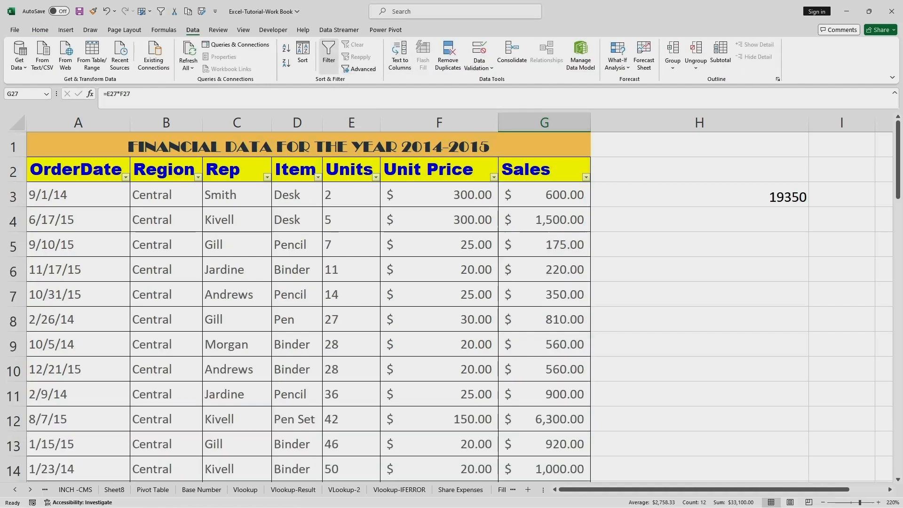
{"action": "left_click", "coordinate": [658, 195]}
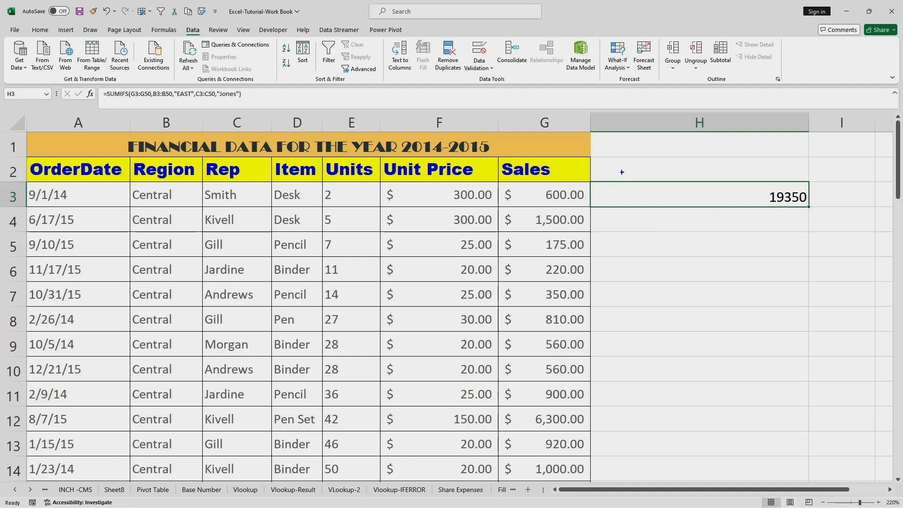
{"action": "left_click_drag", "start_coordinate": [597, 175], "coordinate": [813, 220]}
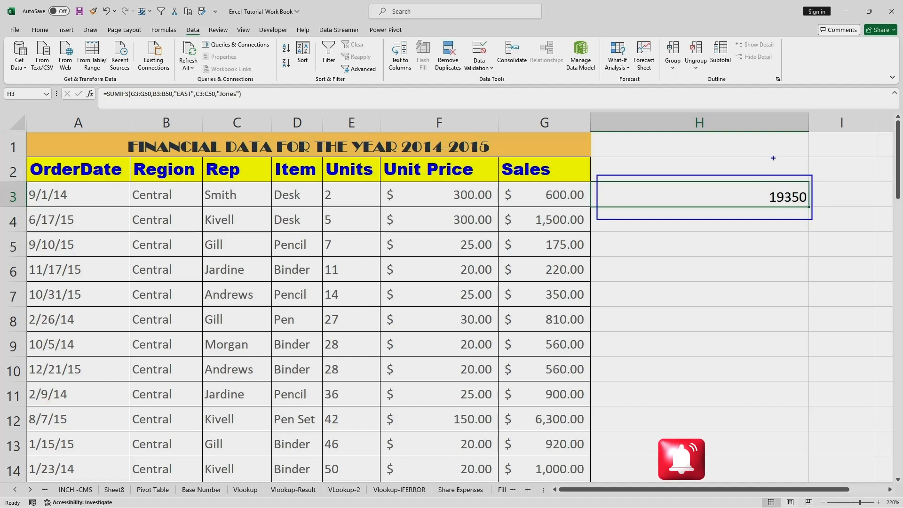
{"action": "mouse_move", "coordinate": [772, 158]}
{"action": "left_mouse_down"}
{"action": "mouse_move", "coordinate": [771, 179]}
{"action": "mouse_move", "coordinate": [775, 172]}
{"action": "left_mouse_up"}
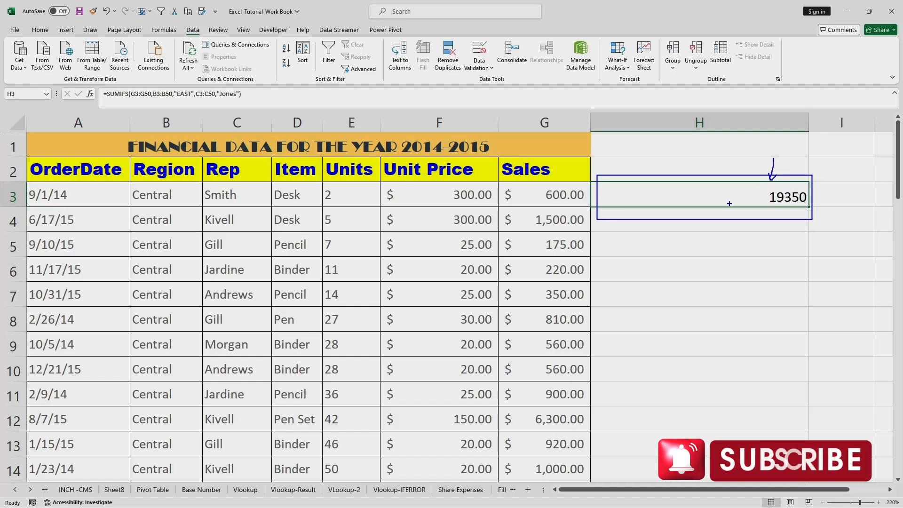